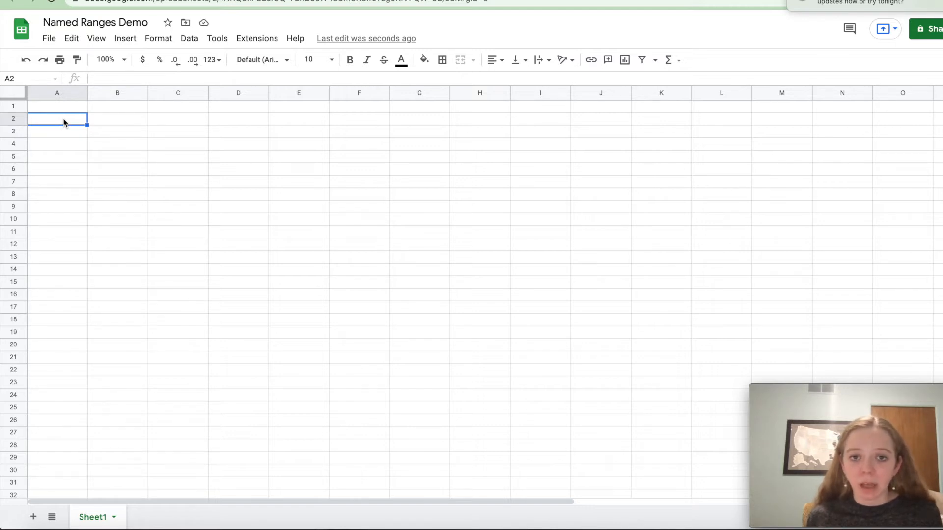
# Step: Enter the equation "x - 1 = 4" in cell A2
pyautogui.write('x ')
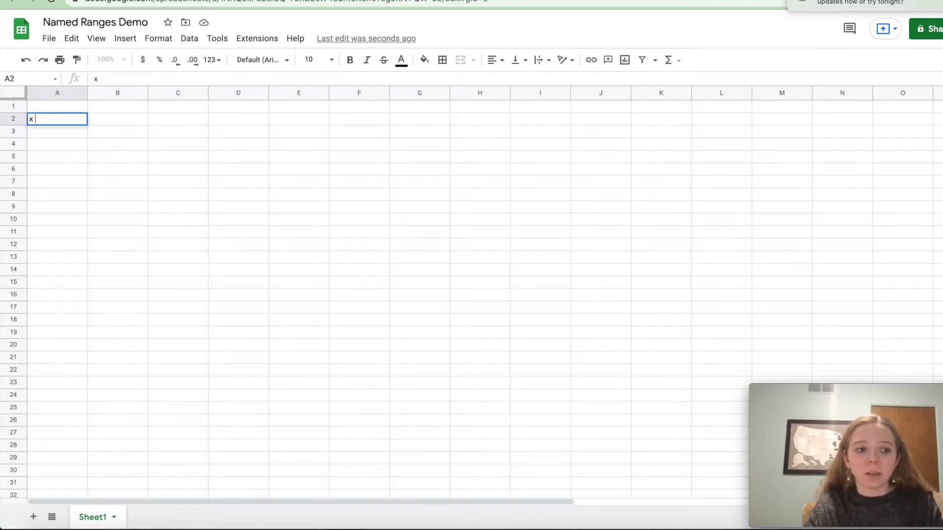
pyautogui.write('- 1 = 4')
pyautogui.press('Return')
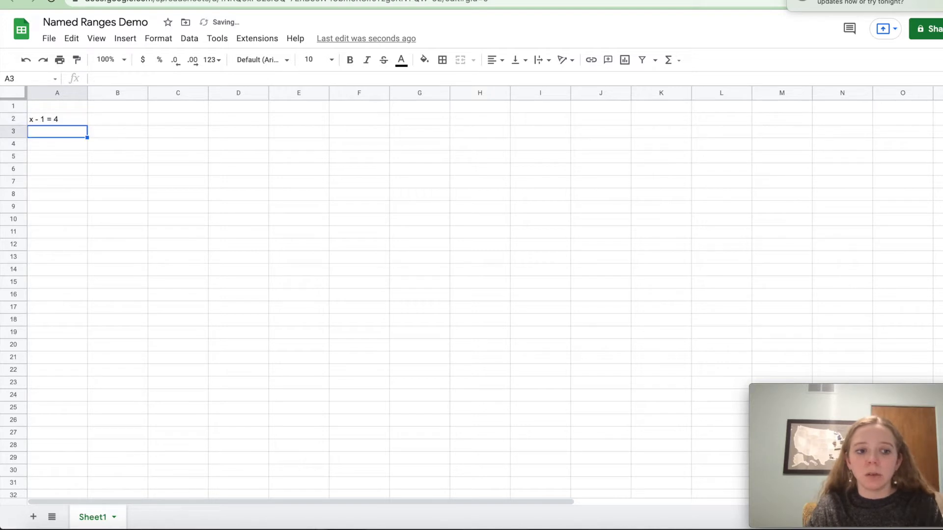
# Step: Enter 5 as the response in cell B2, beside the equation
pyautogui.press('Up')
pyautogui.press('Right')
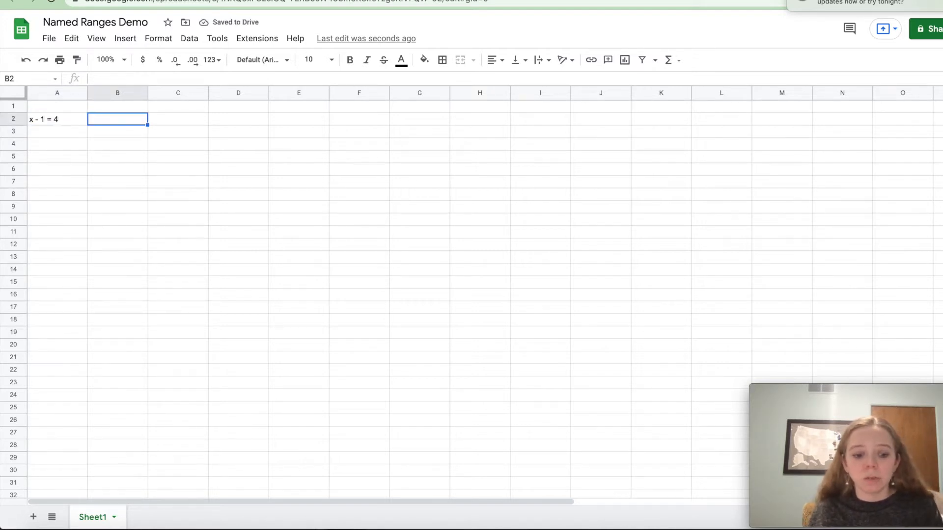
pyautogui.write('5')
pyautogui.press('BackSpace')
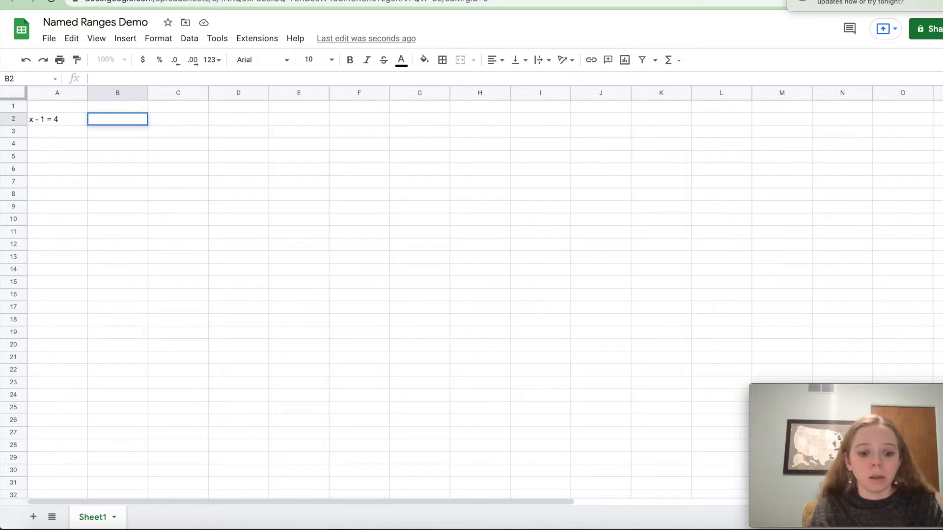
pyautogui.write('5')
pyautogui.press('Return')
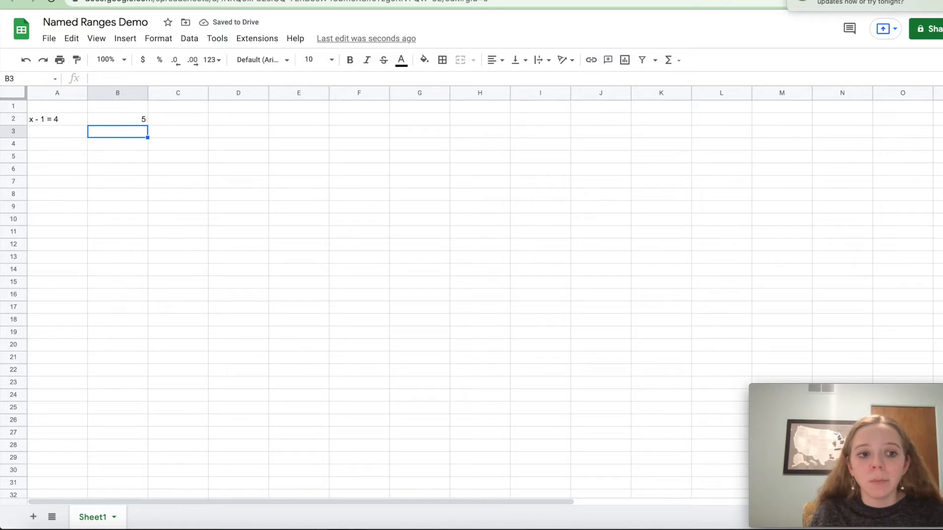
# Step: Enter the scoring formula =if(B2=5,1,0) in cell C2
pyautogui.press('Up')
pyautogui.press('Right')
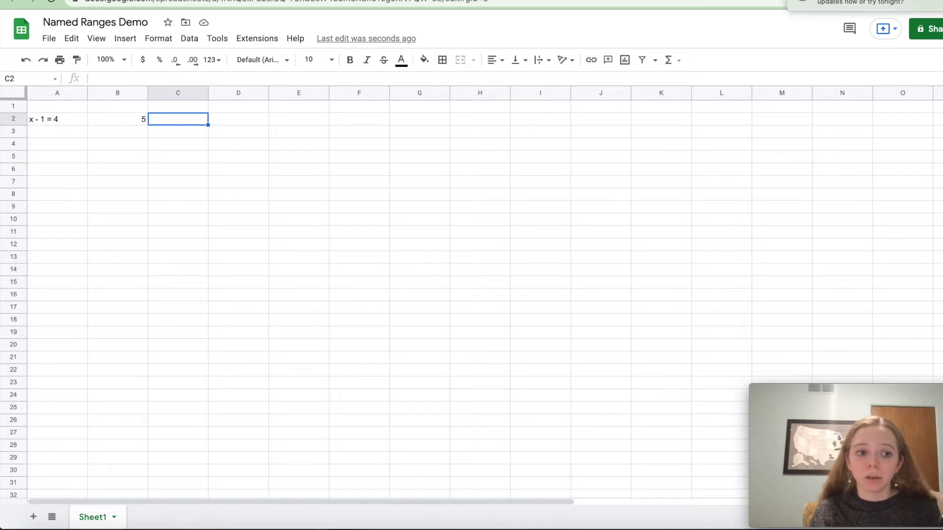
pyautogui.write('=if(B2=5,1,')
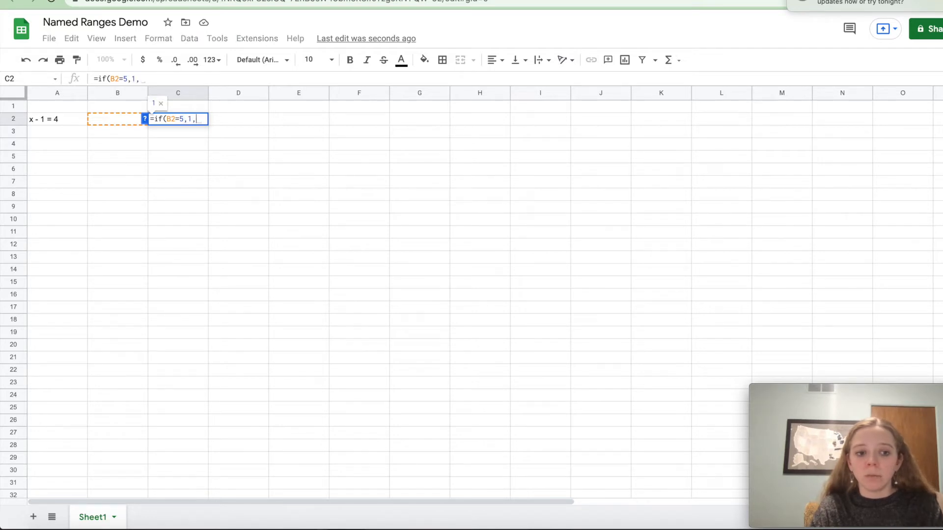
pyautogui.write('0)')
pyautogui.press('Return')
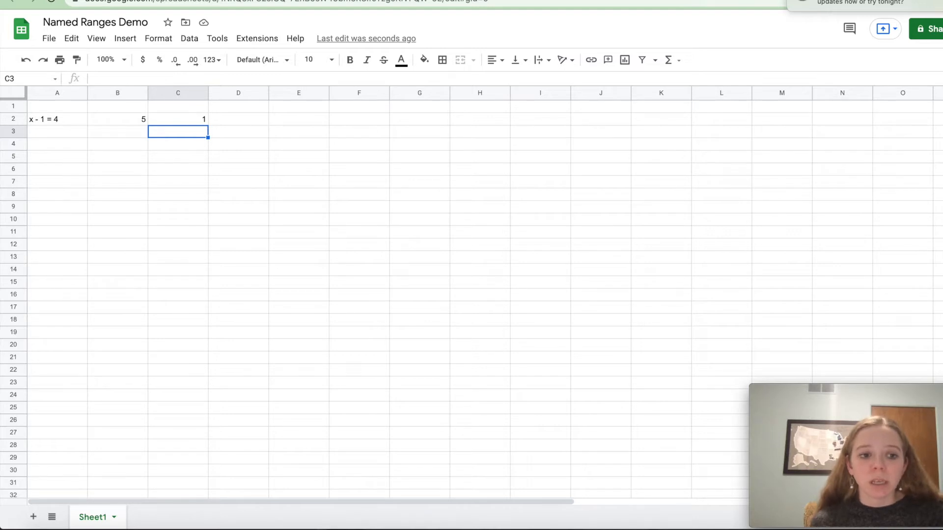
# Step: Postpone the system update notification by choosing to be reminded another time
pyautogui.click(934, 3)
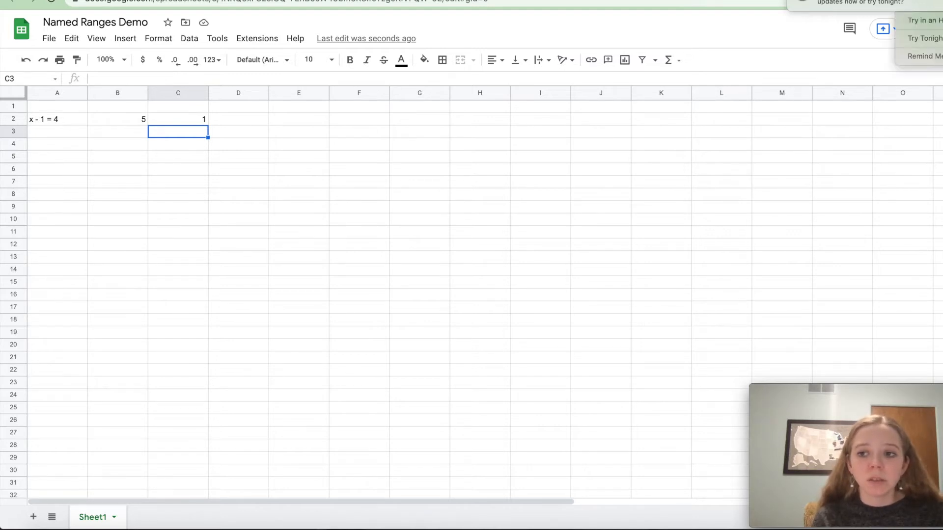
pyautogui.click(926, 56)
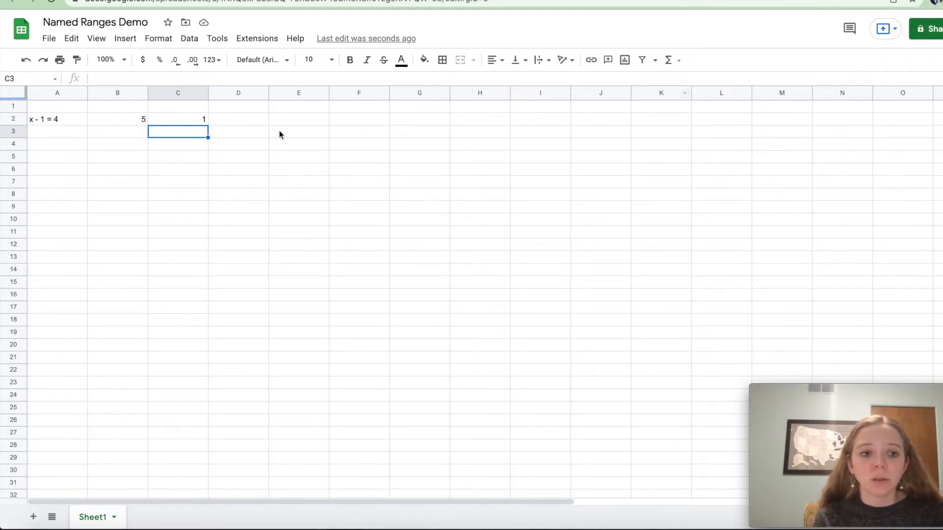
pyautogui.click(183, 118)
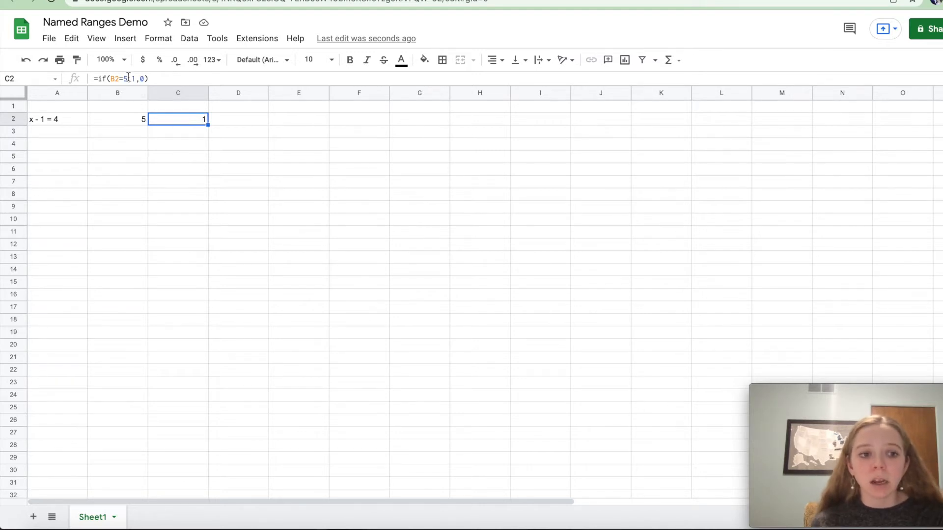
pyautogui.click(133, 118)
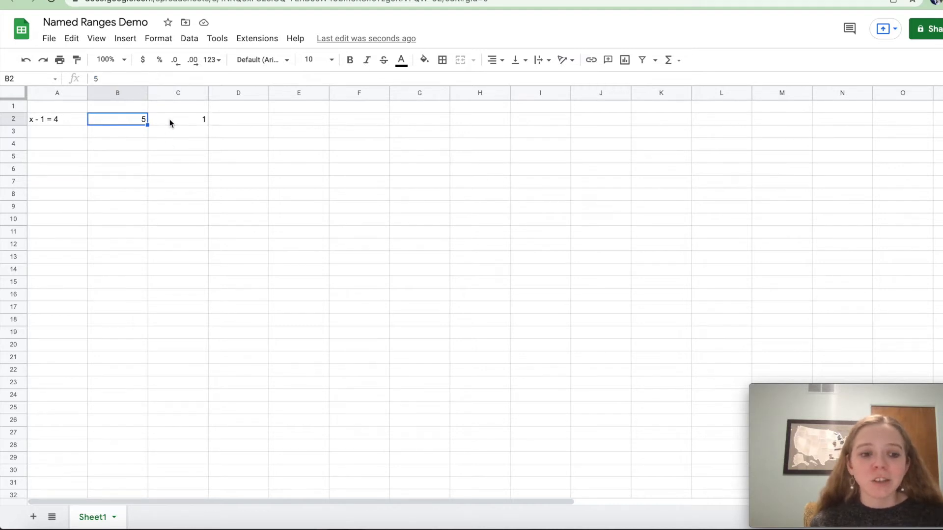
pyautogui.click(170, 123)
# Step: Add an answer key in column L with the heading "Answers" in L1 and the value 5 in L2
pyautogui.click(708, 111)
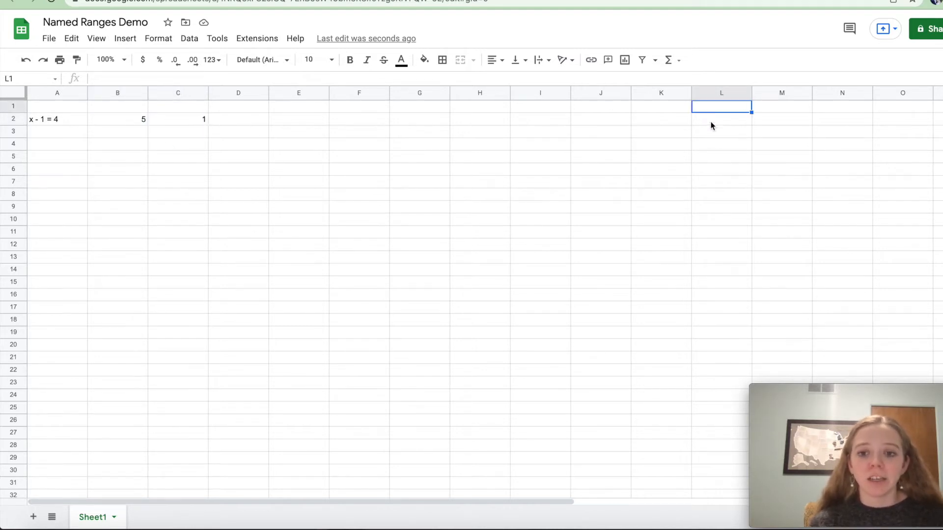
pyautogui.write('Answers')
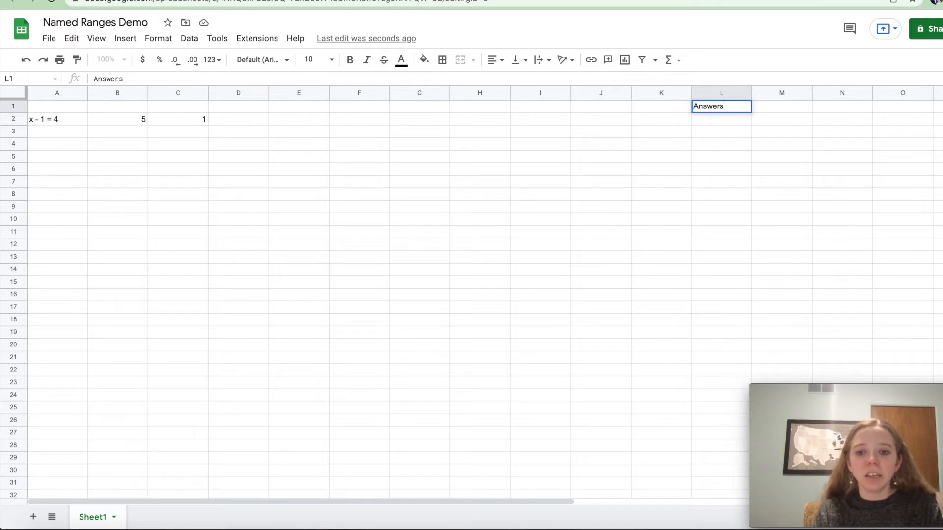
pyautogui.press('Return')
pyautogui.write('5')
pyautogui.press('Return')
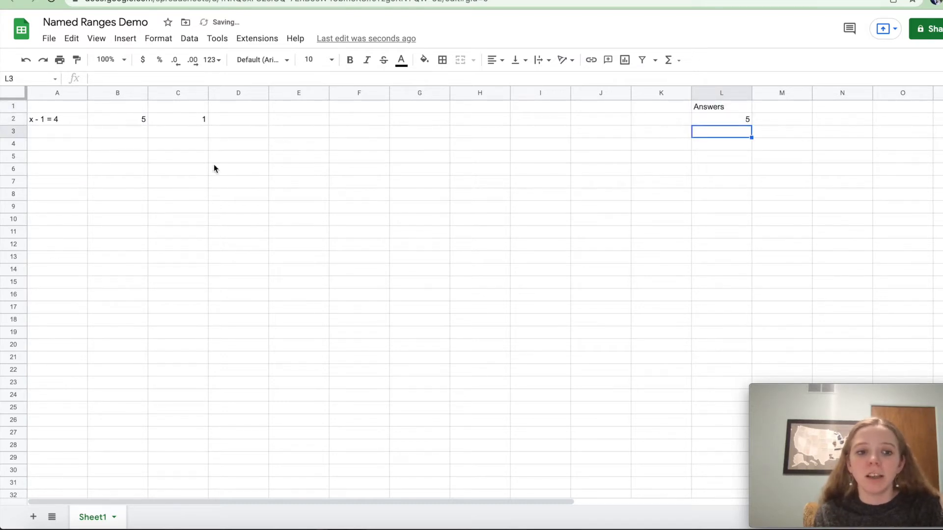
# Step: Change the formula in C2 to =if(B2=L2,1,0) so it compares the response with the answer key cell
pyautogui.click(184, 116)
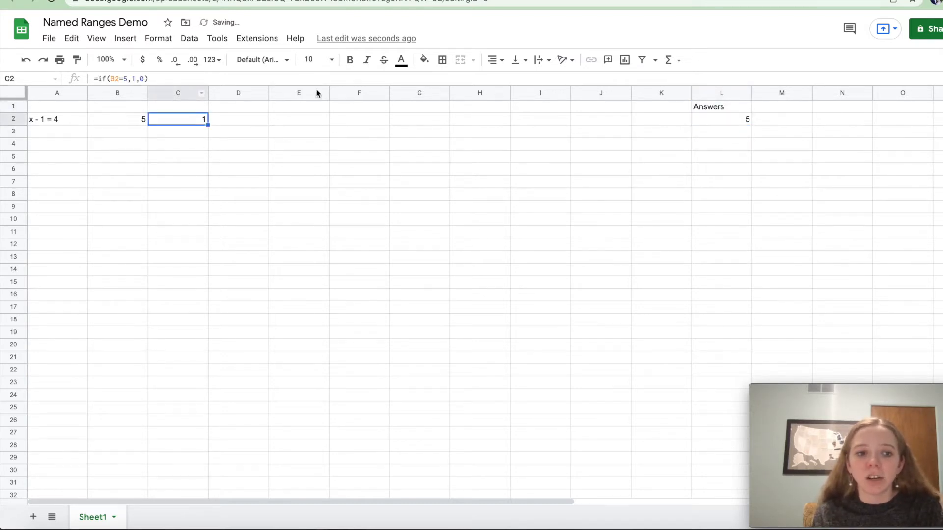
pyautogui.click(122, 80)
pyautogui.press('Delete')
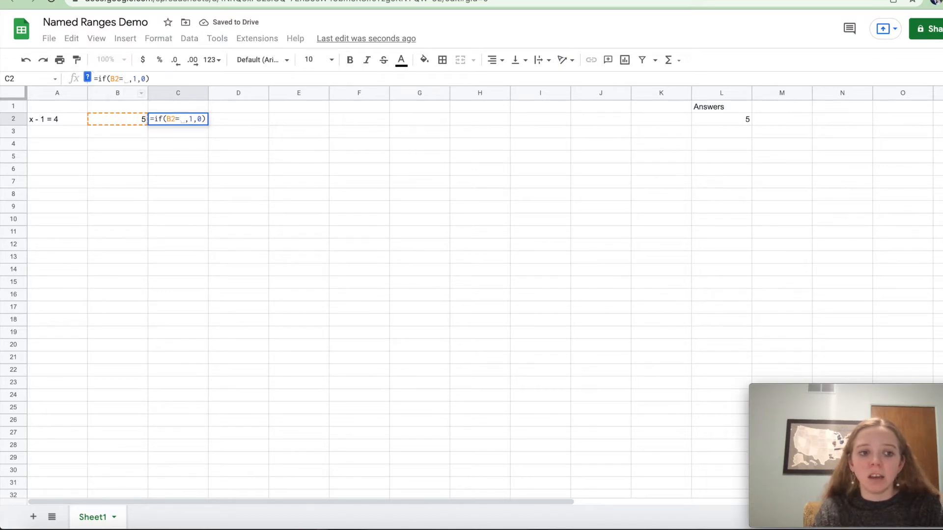
pyautogui.write('L2')
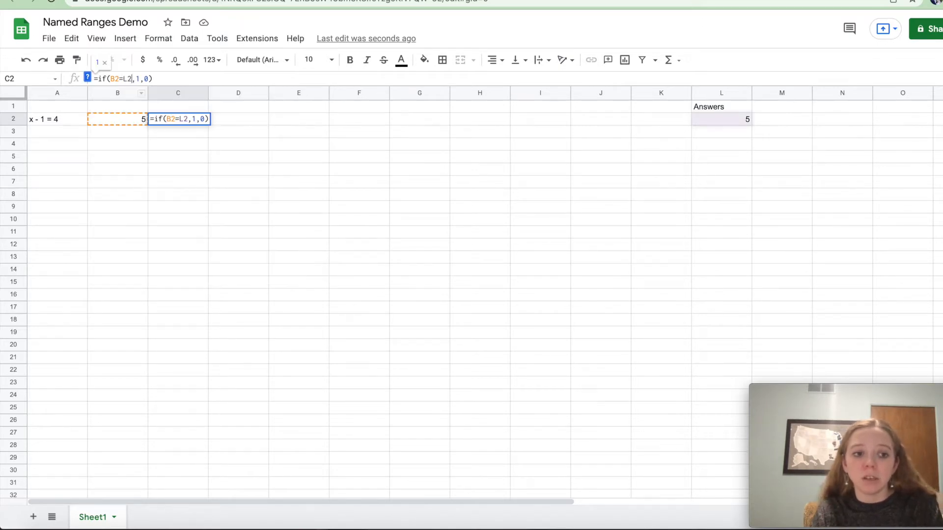
pyautogui.press('Return')
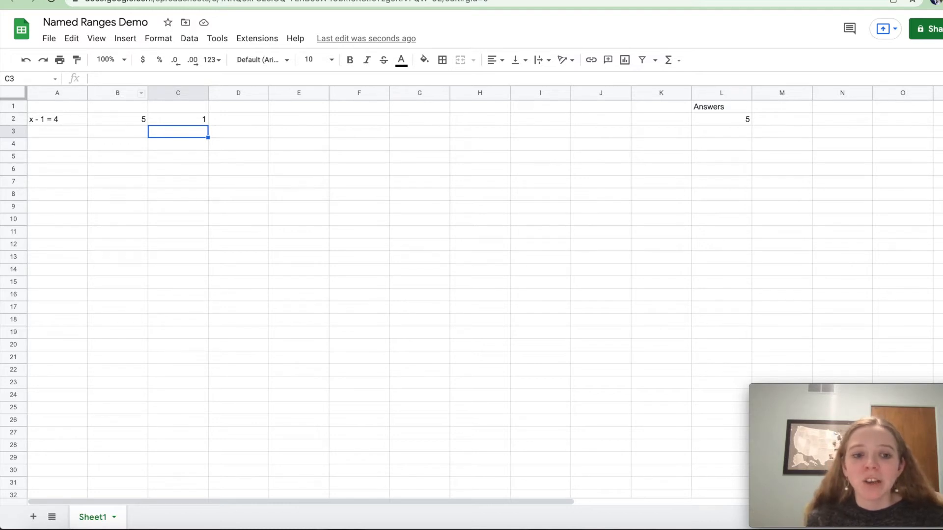
# Step: Start a new named range for the answer key cell L2 and name it answer1
pyautogui.click(725, 131)
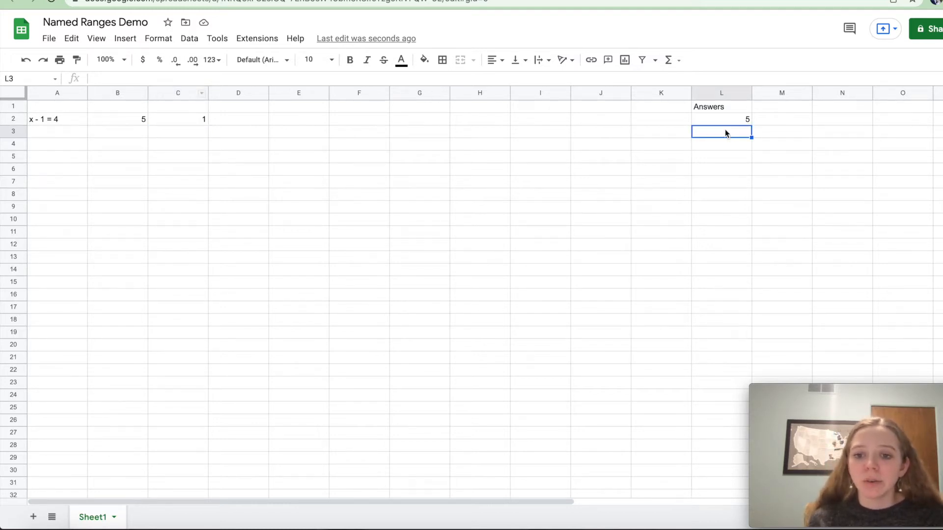
pyautogui.click(741, 119)
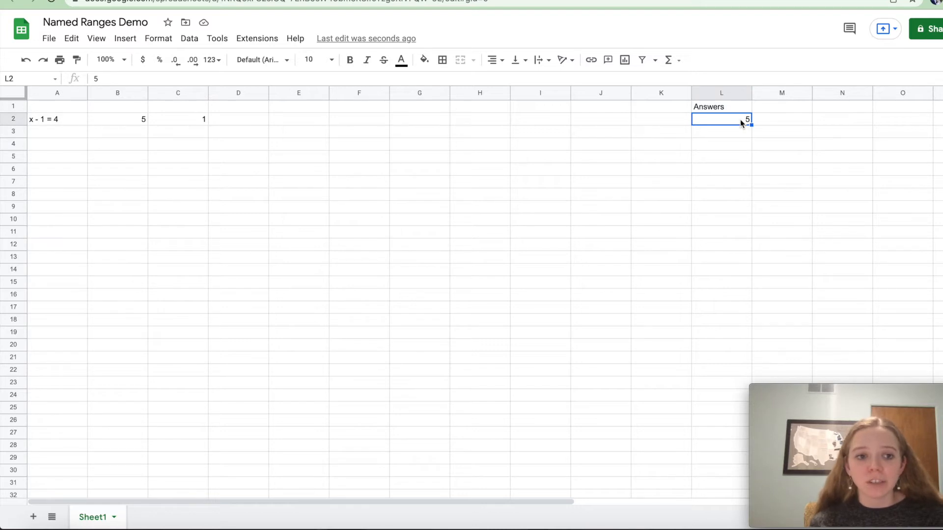
pyautogui.click(127, 38)
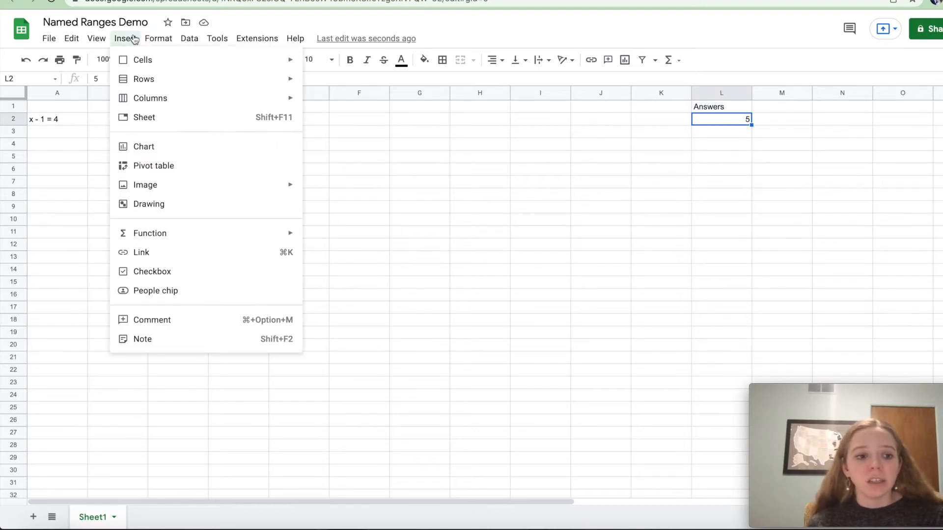
pyautogui.moveTo(164, 40)
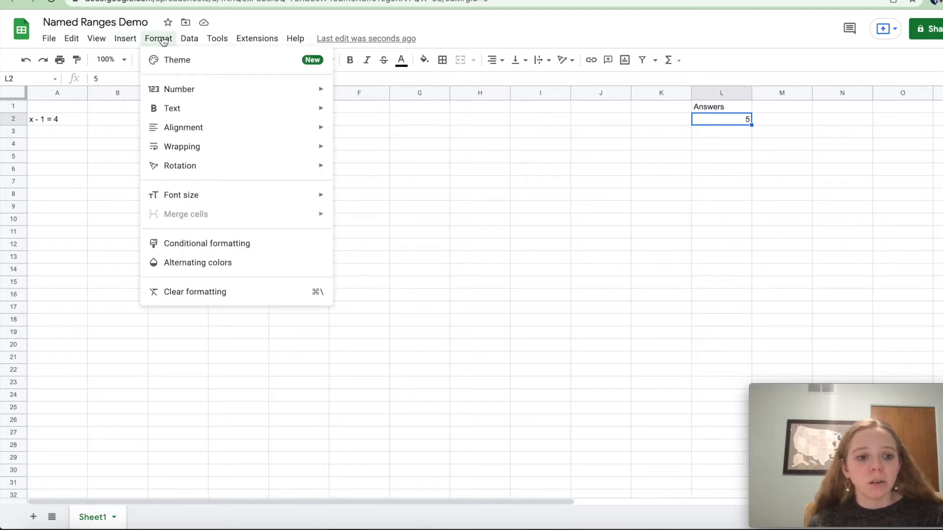
pyautogui.moveTo(192, 45)
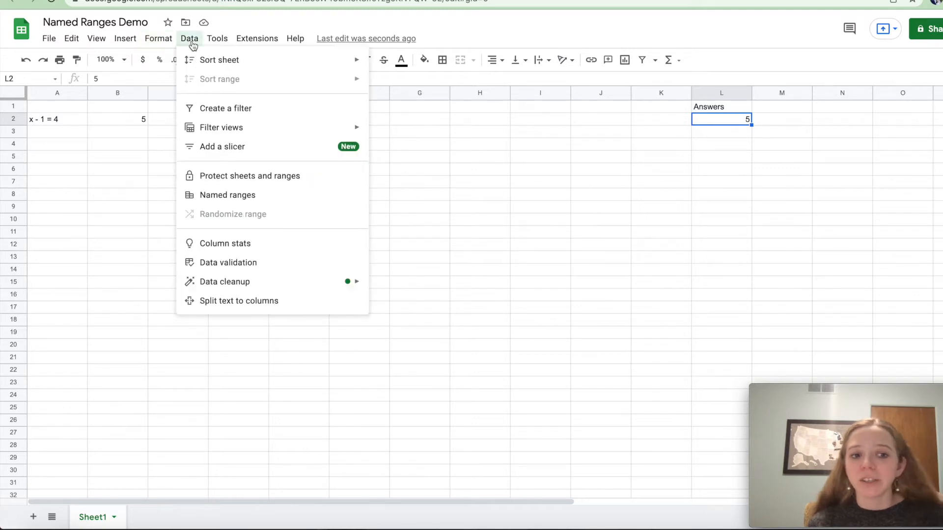
pyautogui.click(220, 195)
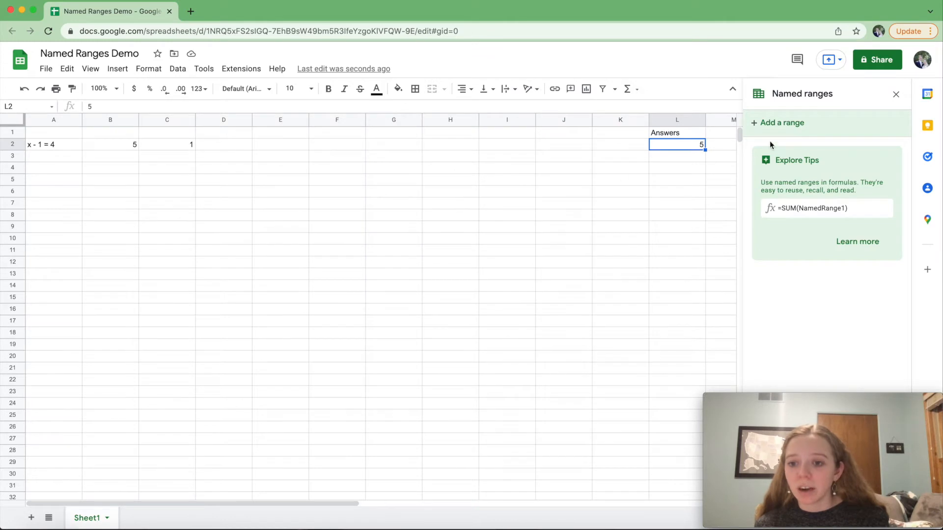
pyautogui.click(777, 125)
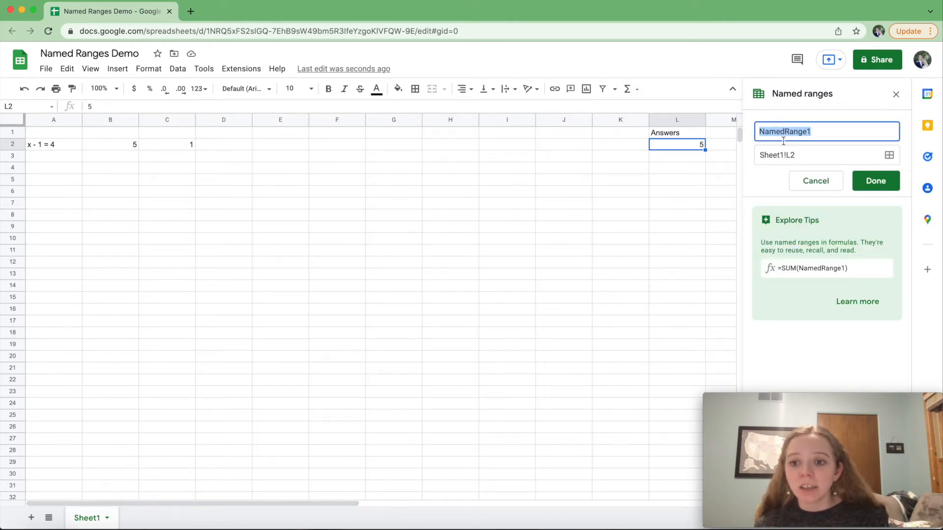
pyautogui.write('ans')
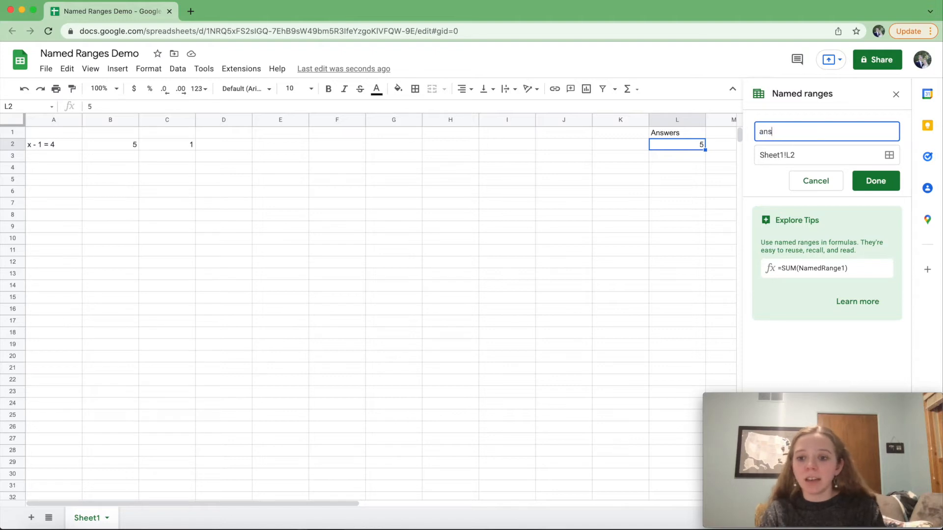
pyautogui.write('wer1')
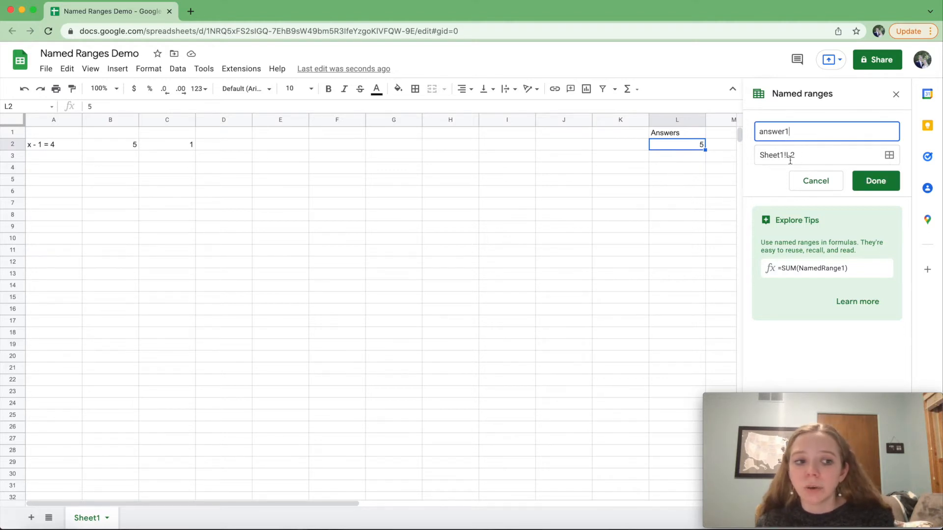
# Step: Pick cell L2 on Sheet1 as the reference of the answer1 named range and save the range
pyautogui.click(890, 156)
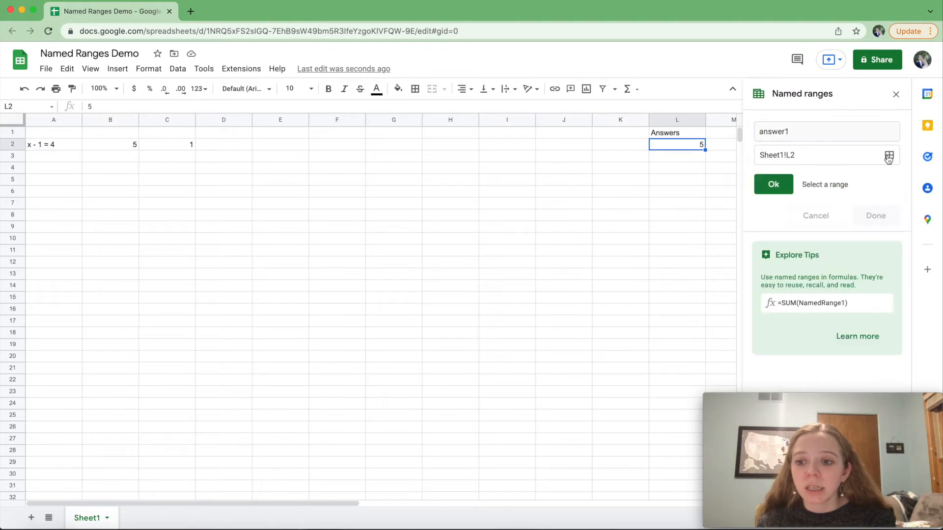
pyautogui.moveTo(677, 138); pyautogui.dragTo(679, 131)
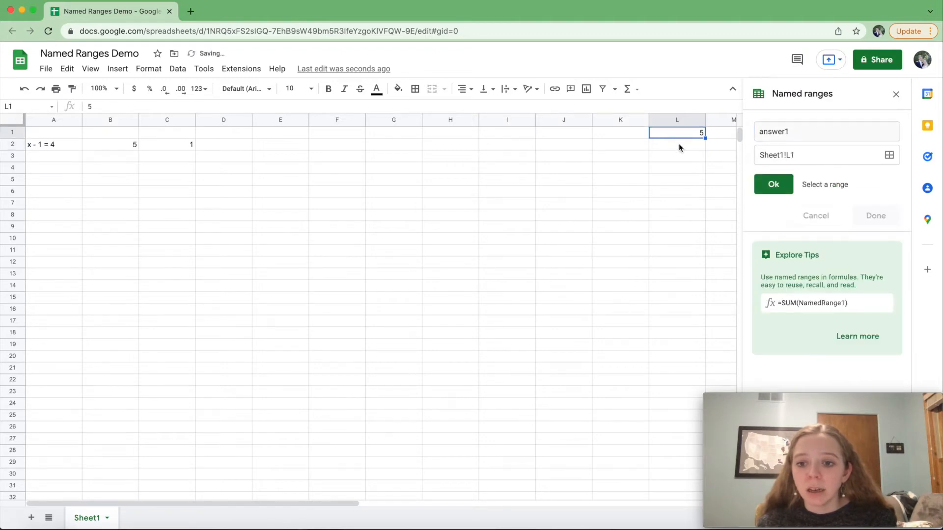
pyautogui.press('super+z')
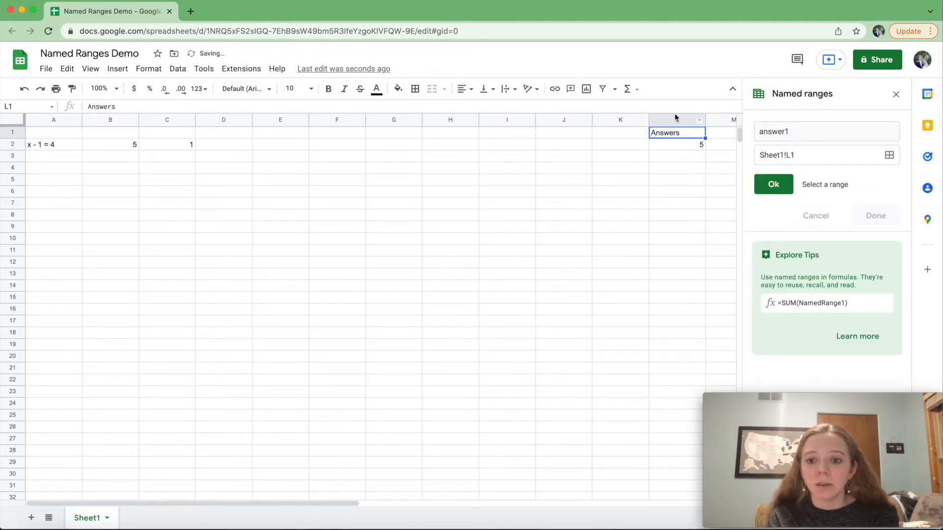
pyautogui.click(686, 142)
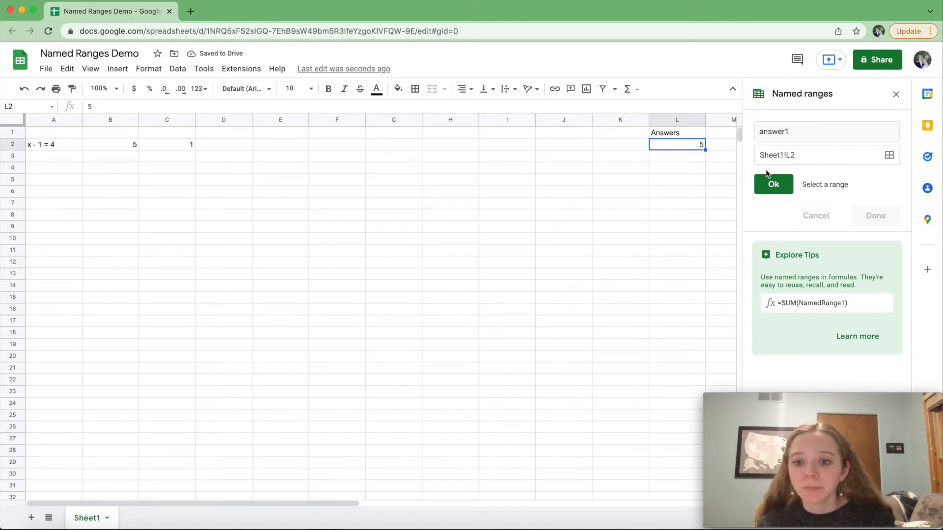
pyautogui.click(772, 186)
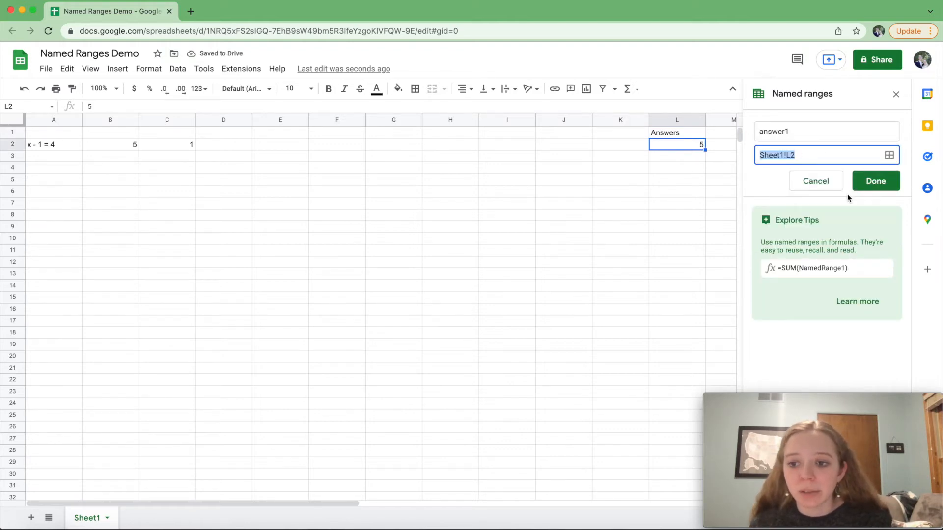
pyautogui.click(870, 185)
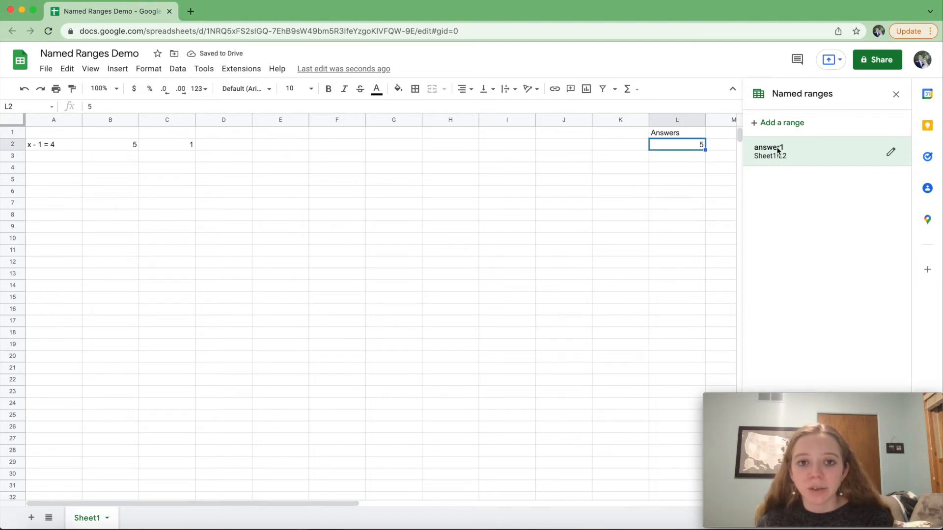
# Step: Change the formula in C2 to =if(B2=answer1,1,0) so it compares the response with the named range
pyautogui.click(173, 142)
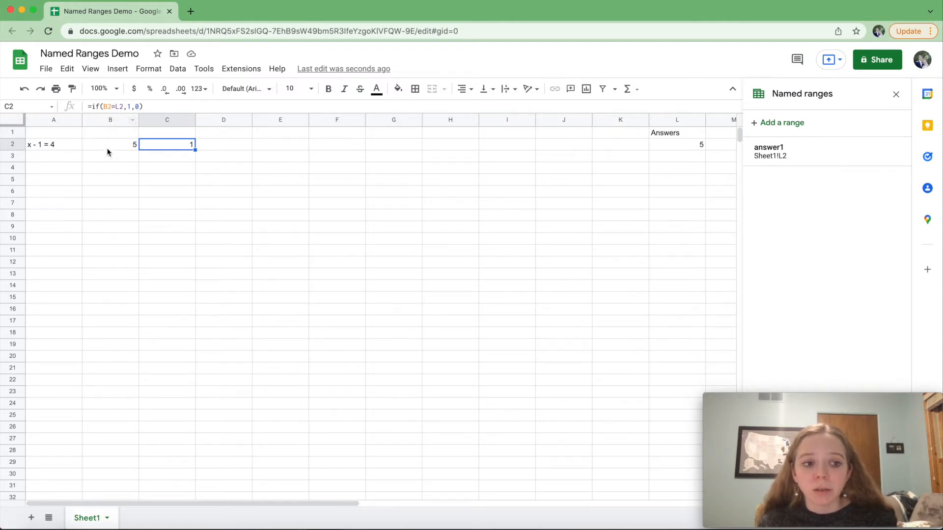
pyautogui.click(123, 106)
pyautogui.press('BackSpace')
pyautogui.press('BackSpace')
pyautogui.write('answe')
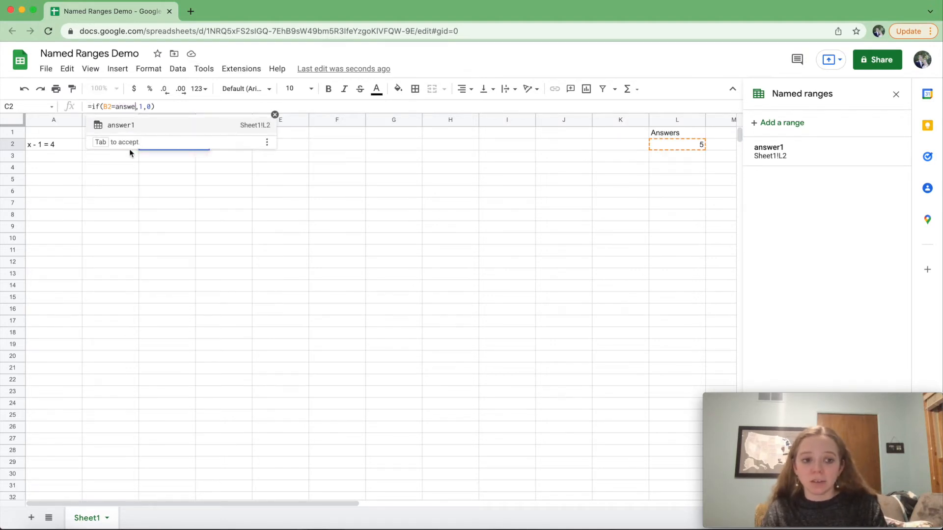
pyautogui.click(126, 126)
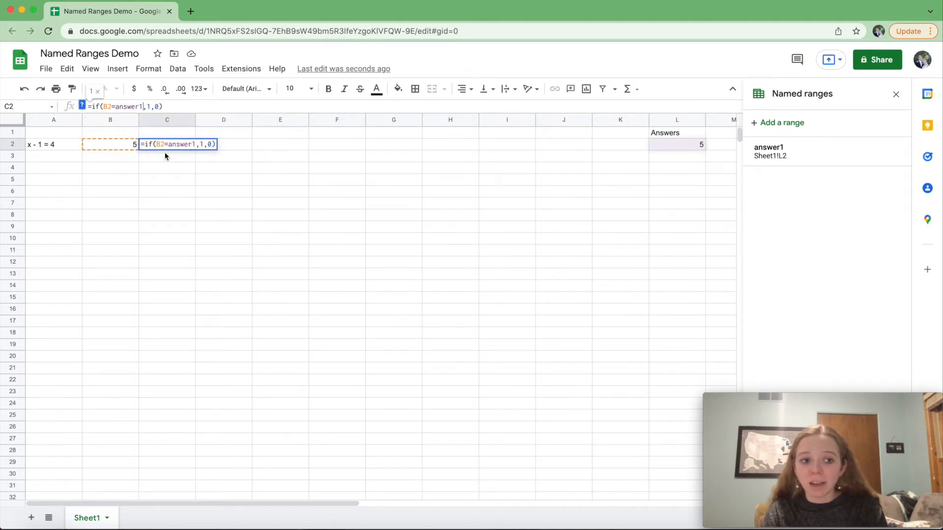
pyautogui.press('Return')
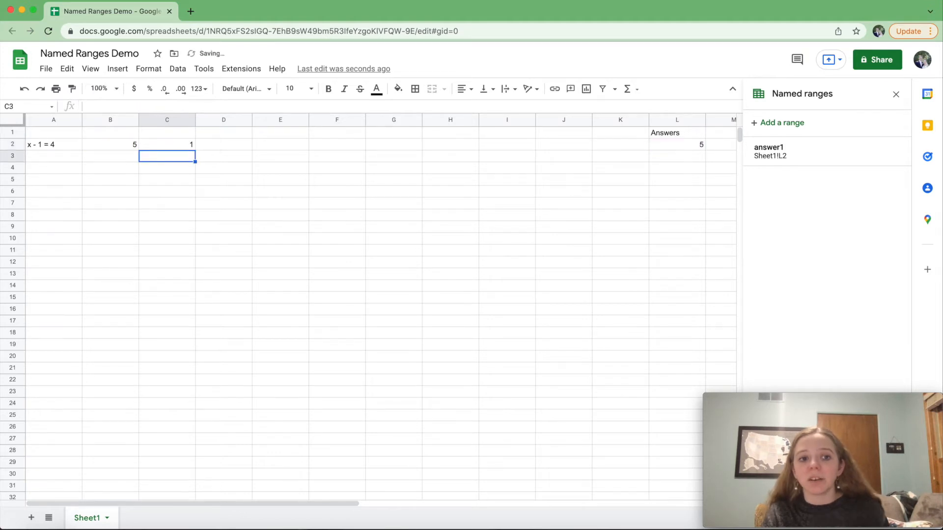
# Step: Test the scoring formula in C2 by entering the wrong response 4 in B2, and undo that entry
pyautogui.click(126, 147)
pyautogui.write('4')
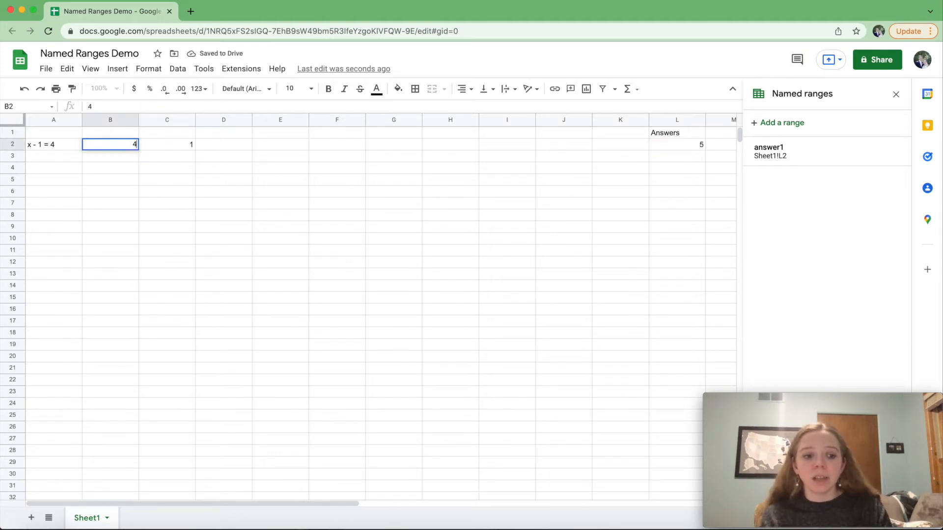
pyautogui.press('Return')
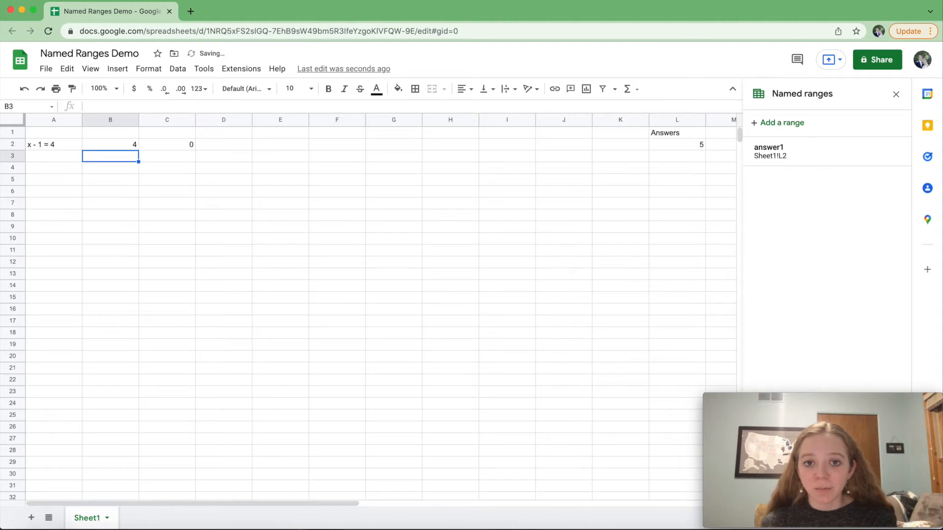
pyautogui.press('super+z')
pyautogui.click(178, 149)
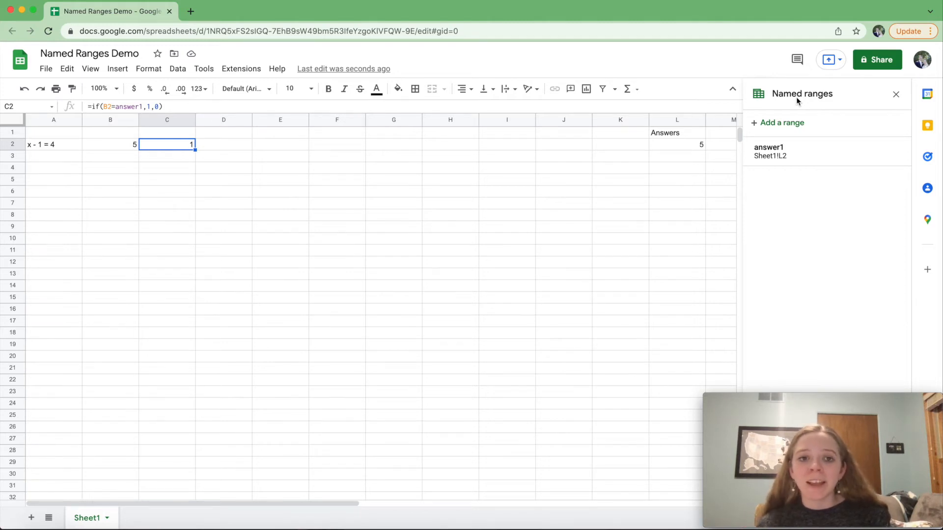
# Step: Close and reopen the named ranges list, view the editing options of answer1, and leave without changing it
pyautogui.click(896, 94)
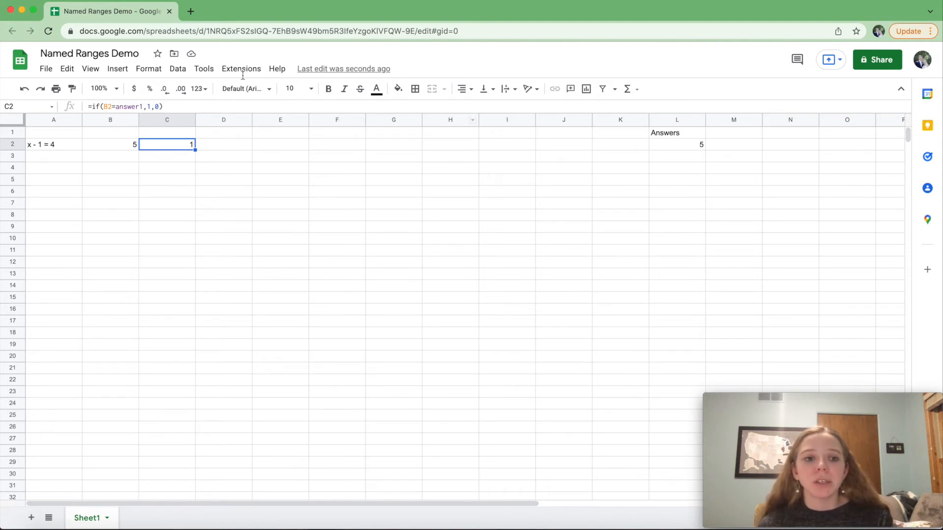
pyautogui.click(178, 69)
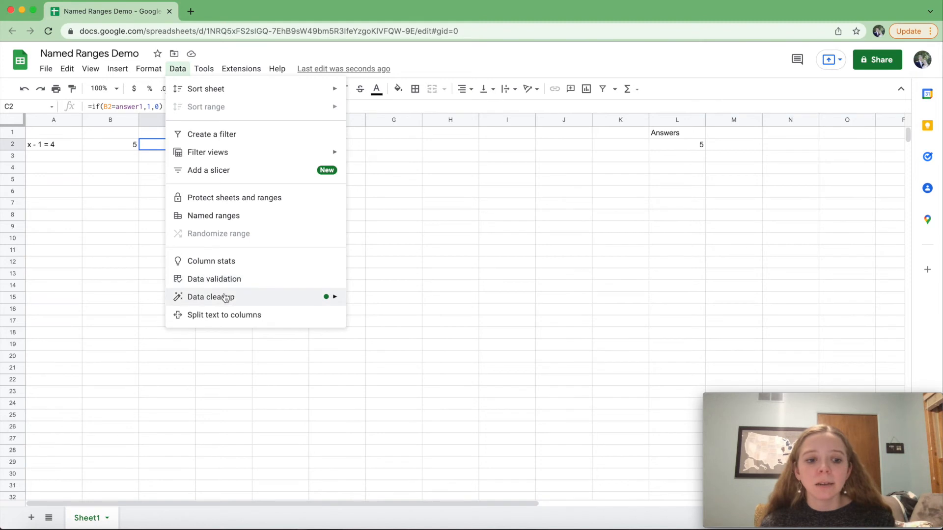
pyautogui.click(222, 216)
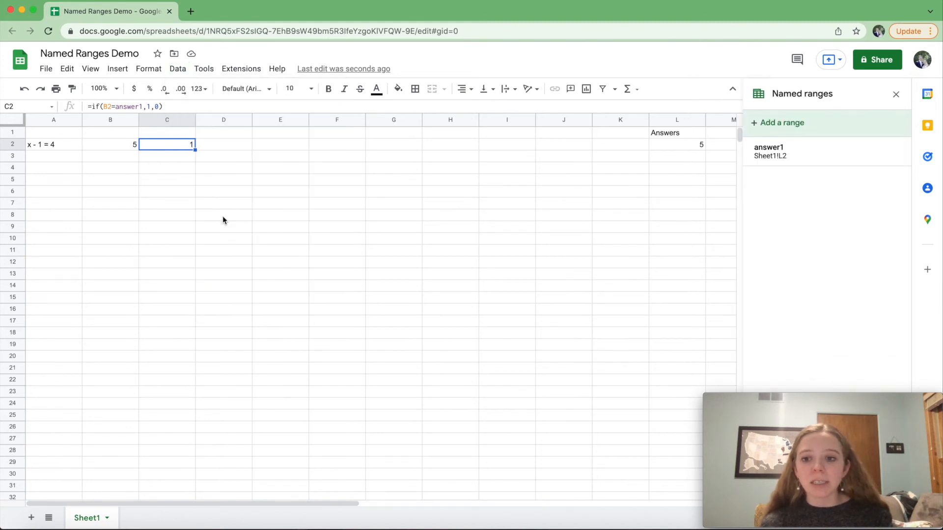
pyautogui.click(892, 152)
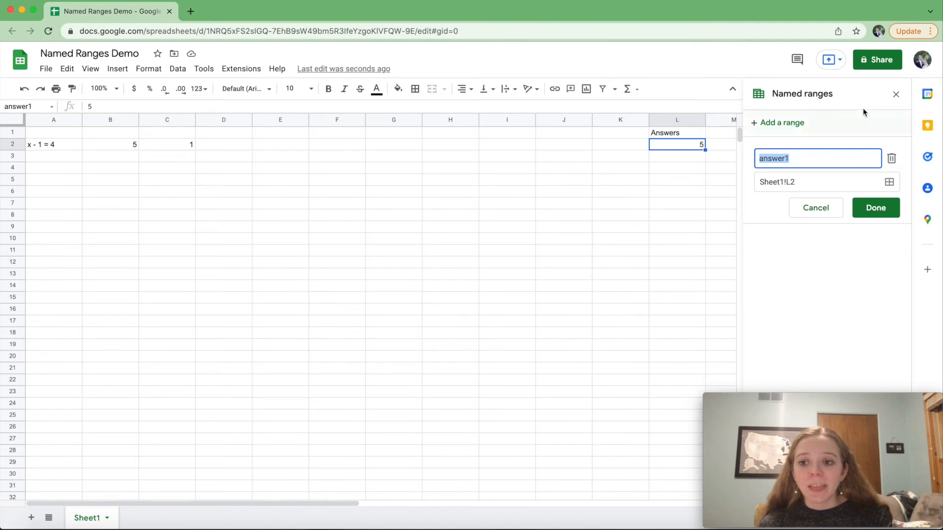
pyautogui.click(896, 94)
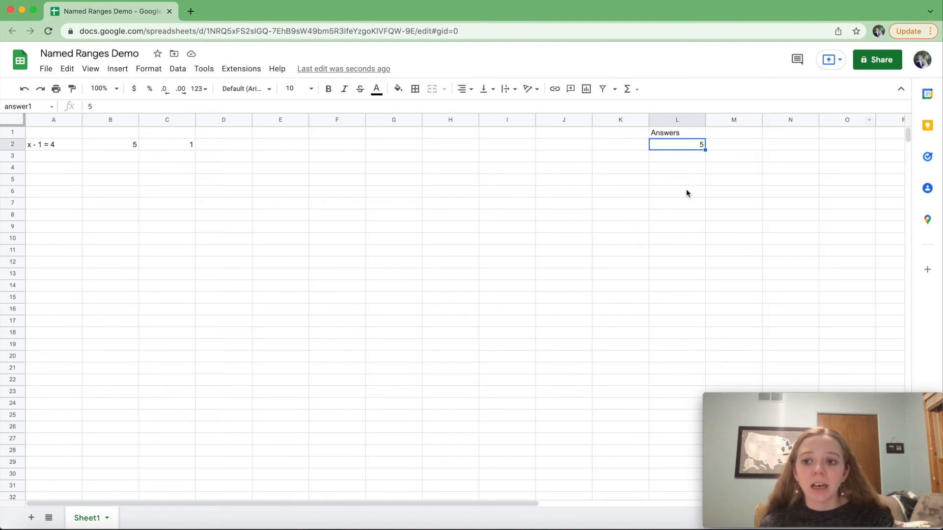